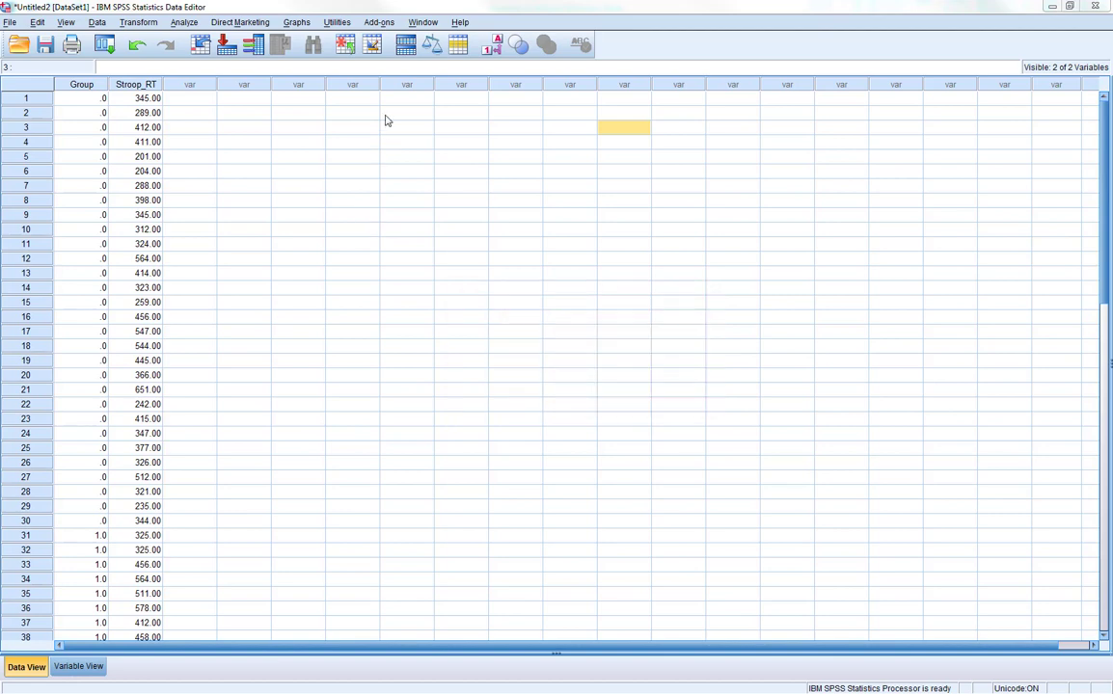
key("ctrl+t")
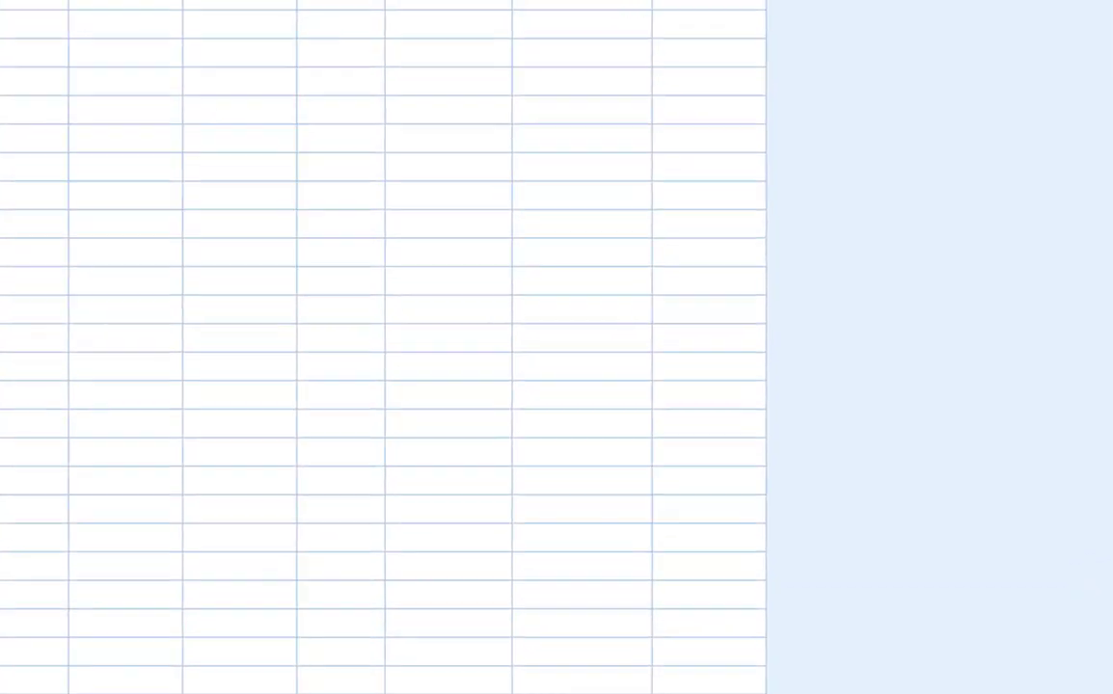
left_click(381, 81)
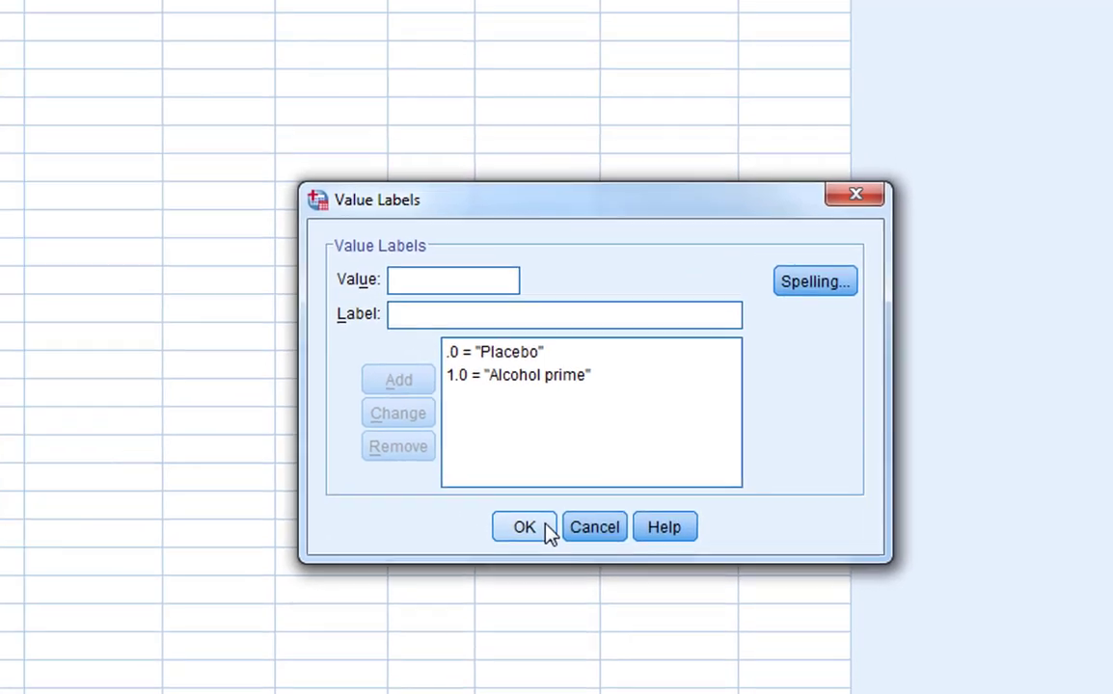
left_click(546, 526)
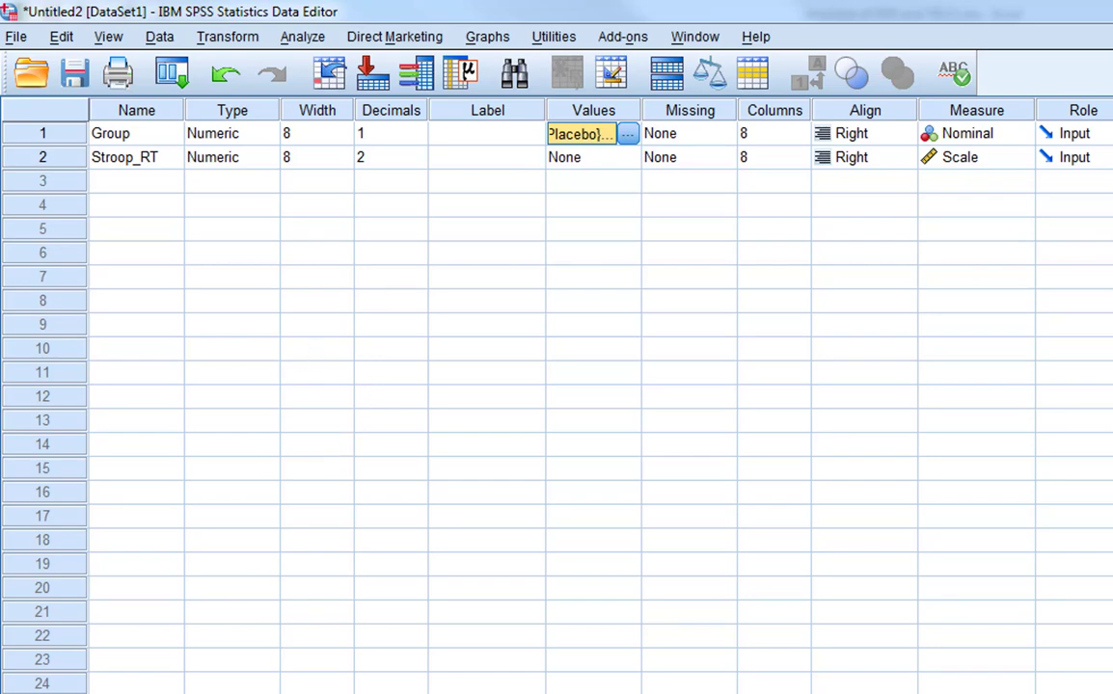
Switch to Data View and scan the Group and Stroop_RT values, ending back at row 1.
key("ctrl+t")
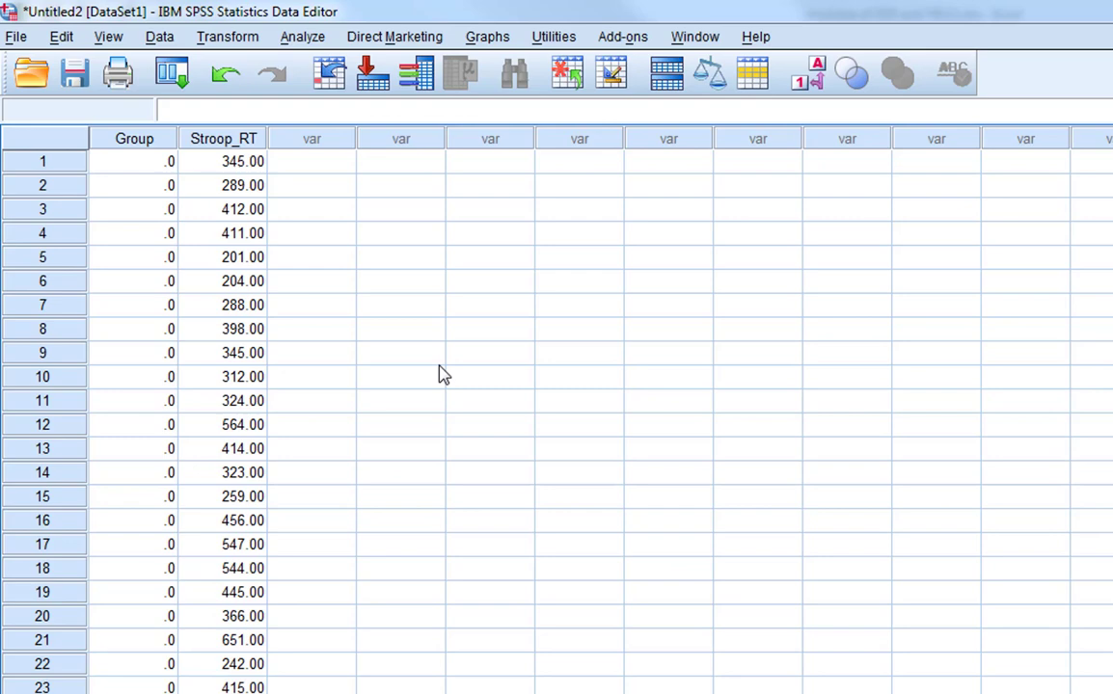
scroll(410, 442, "down", 3)
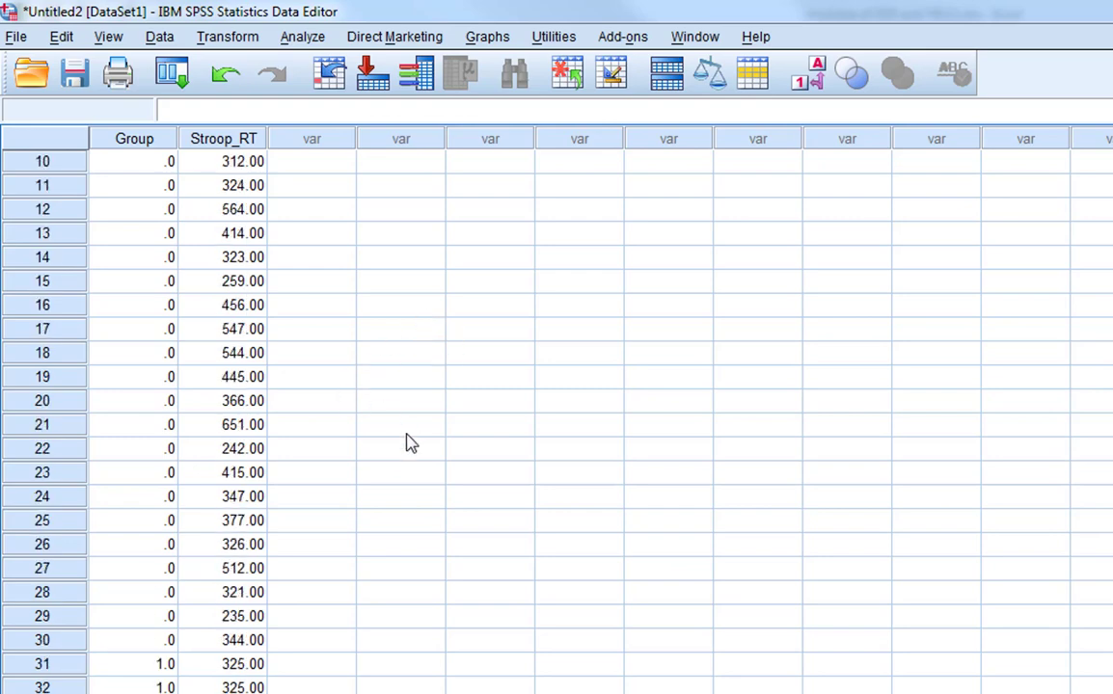
scroll(410, 441, "down", 4)
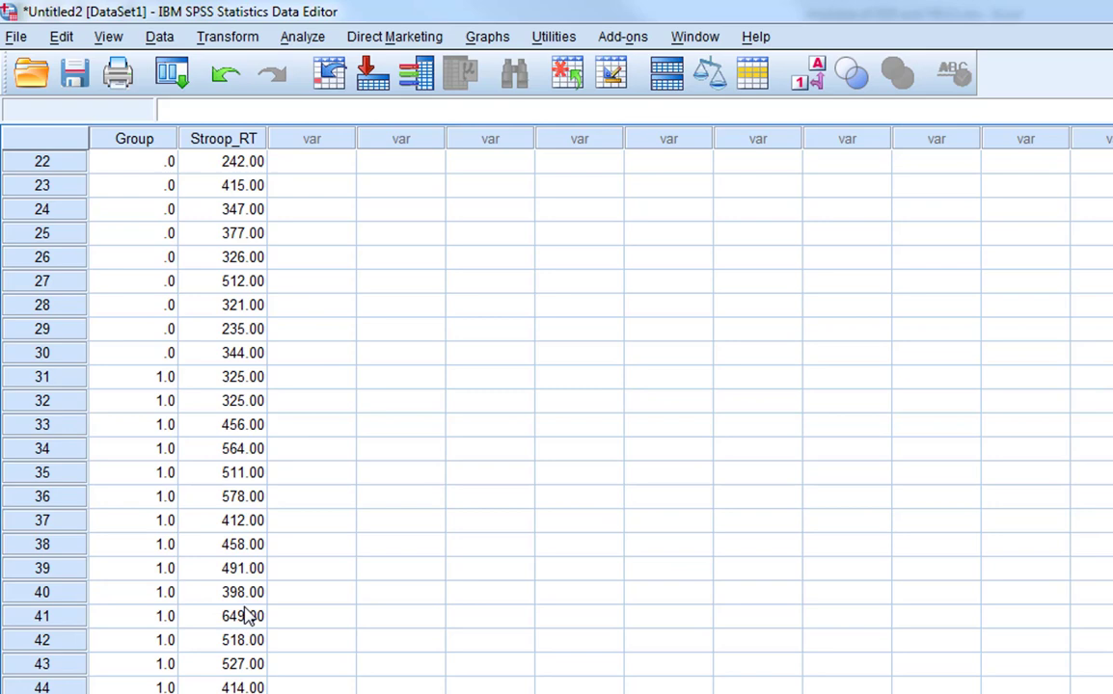
scroll(398, 493, "up", 7)
scroll(401, 494, "down", 7)
scroll(402, 493, "up", 2)
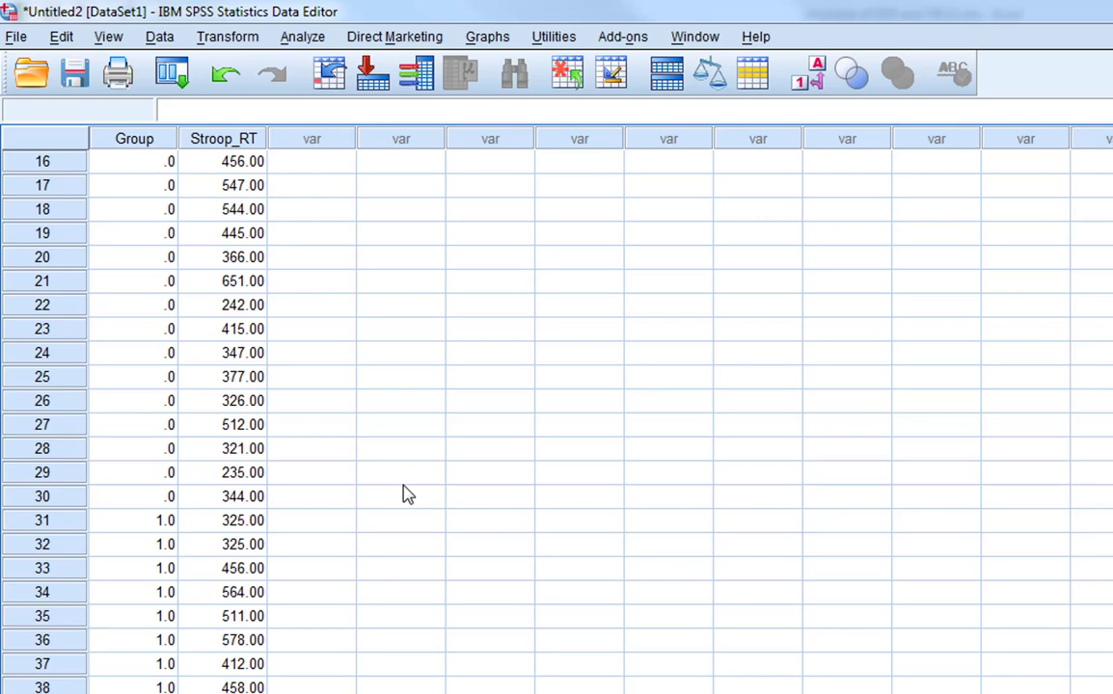
scroll(405, 494, "up", 5)
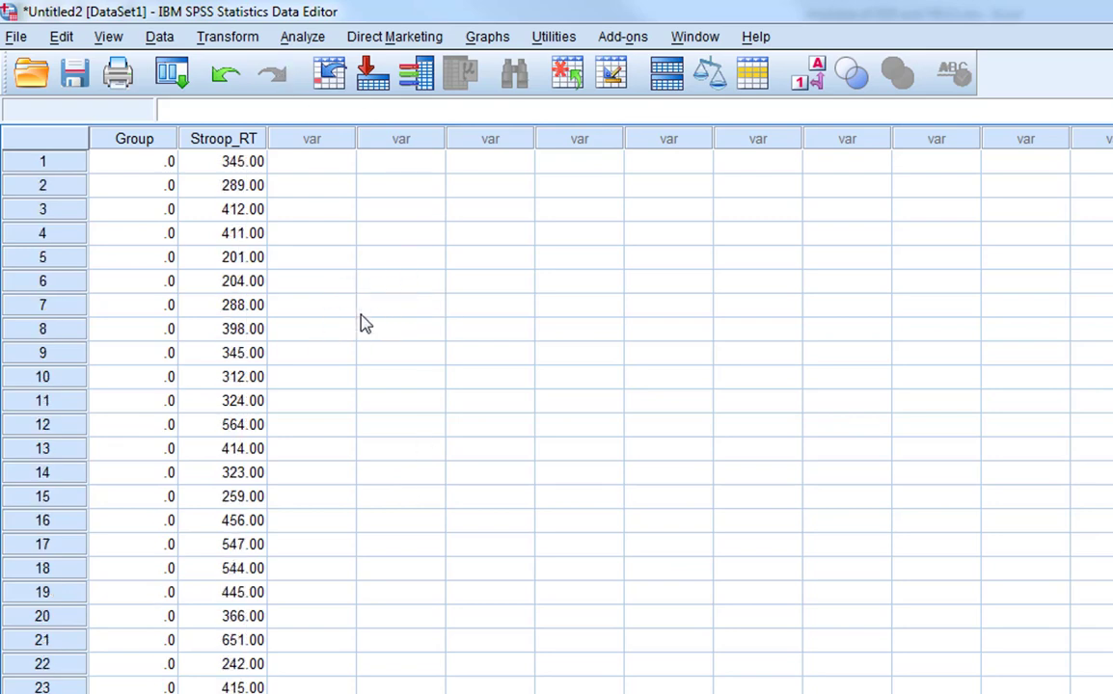
From Analyze > Compare Means, set up an Independent-Samples T Test with Stroop_RT as the test variable and Group as the grouping variable.
left_click(294, 35)
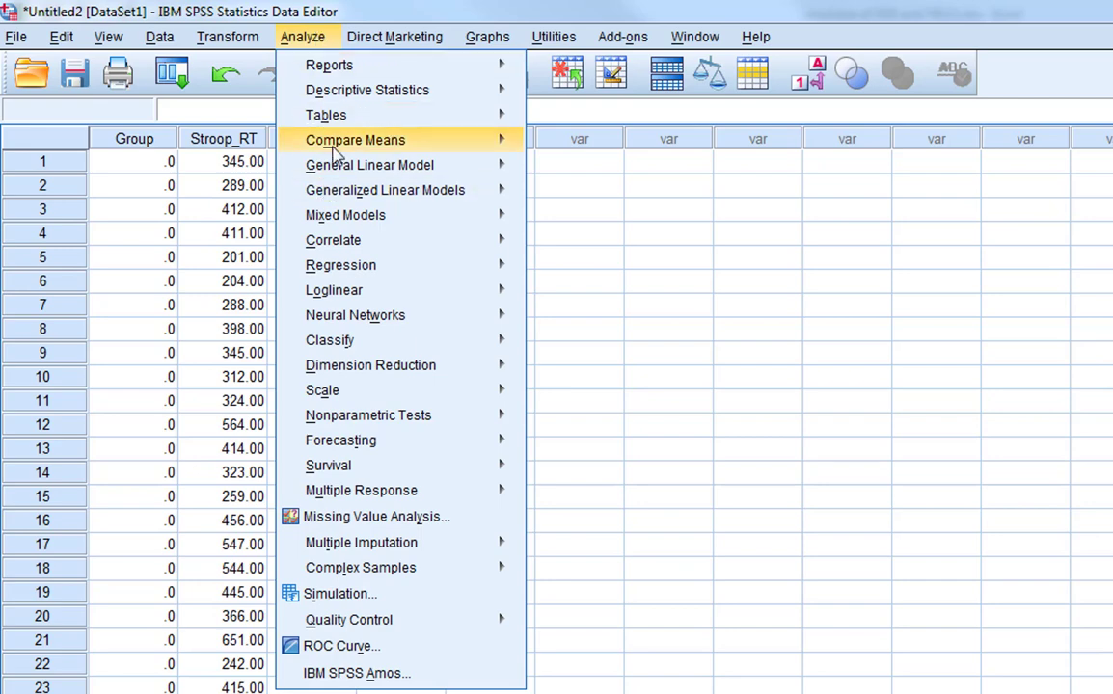
mouse_move(334, 149)
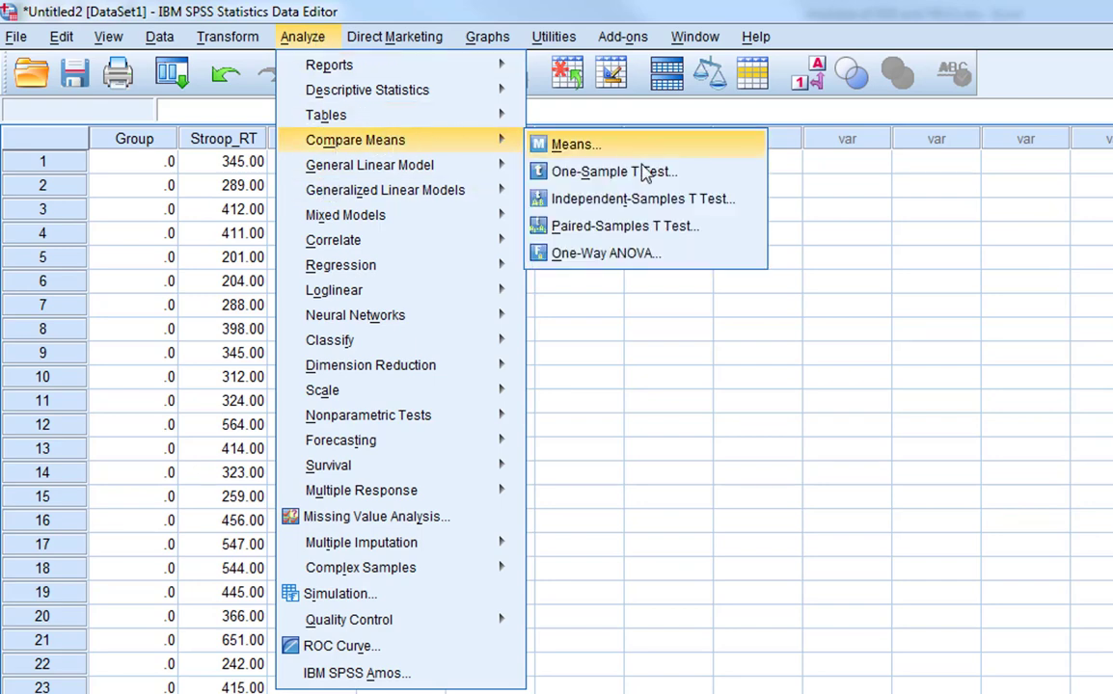
left_click(603, 202)
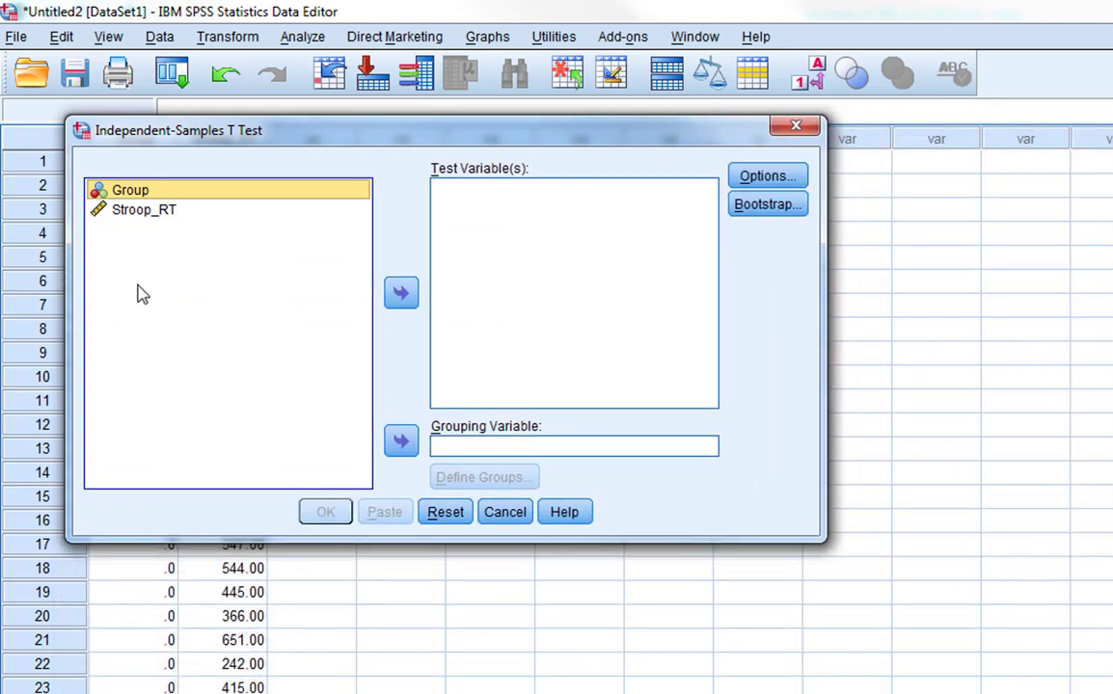
left_click(176, 304)
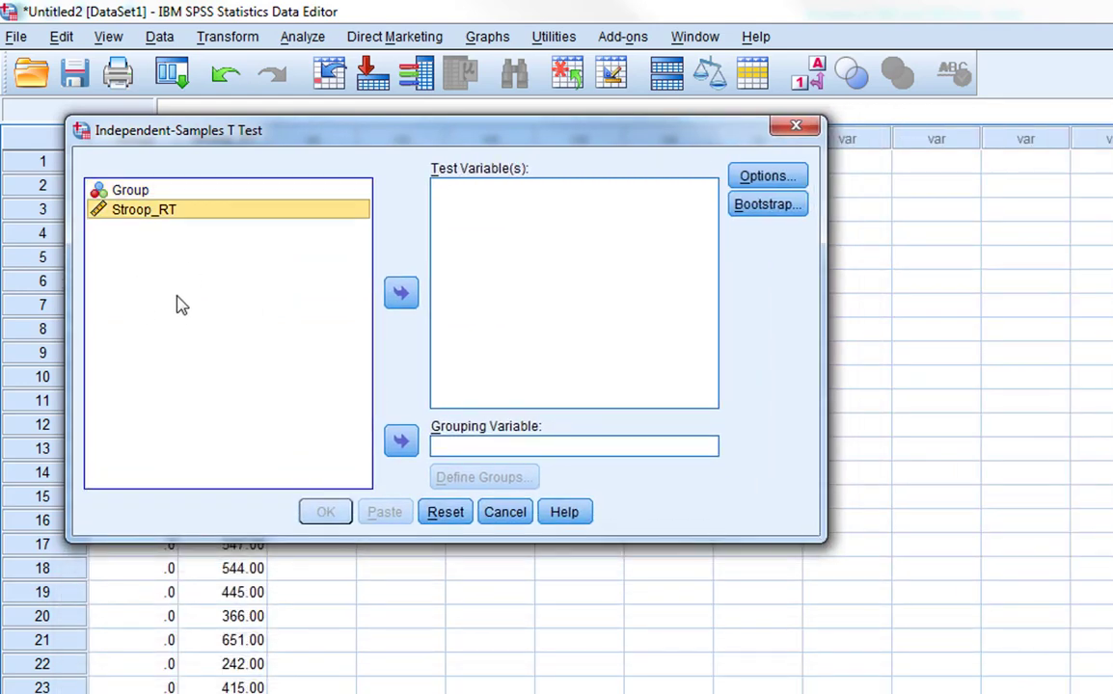
left_click(506, 203)
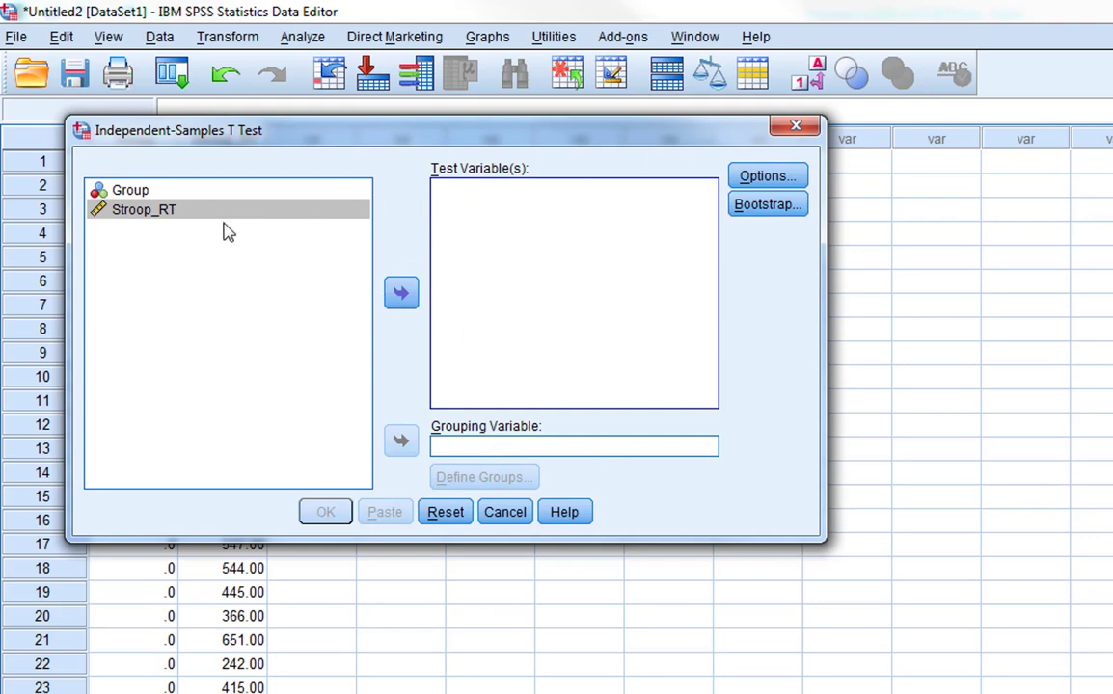
left_click(174, 210)
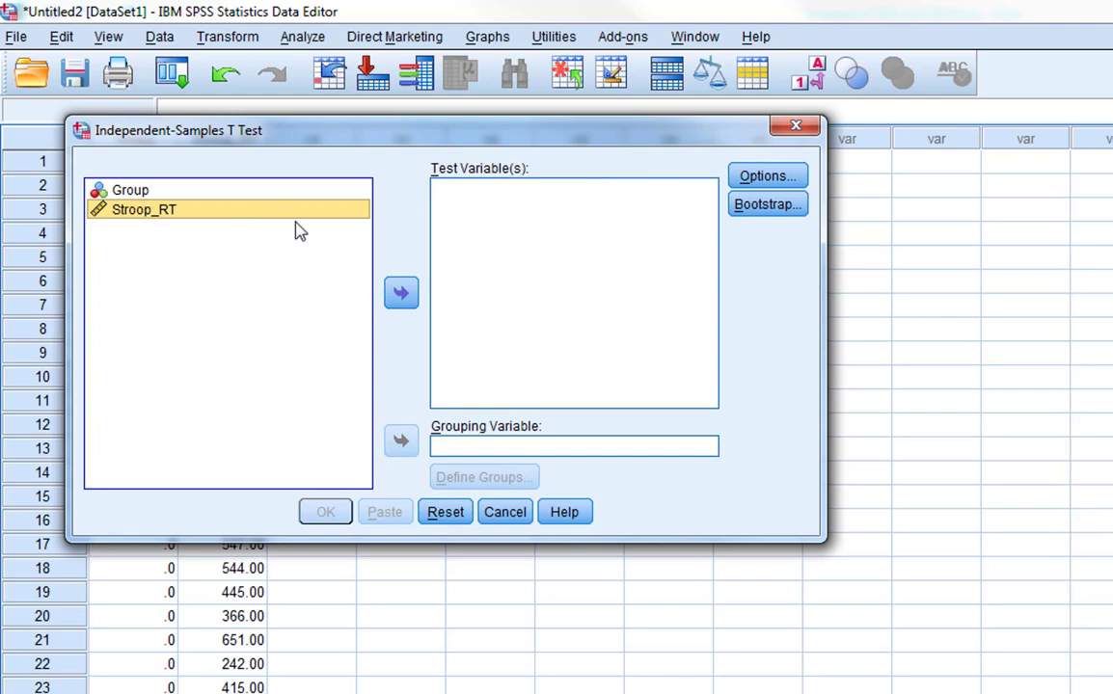
left_click(401, 293)
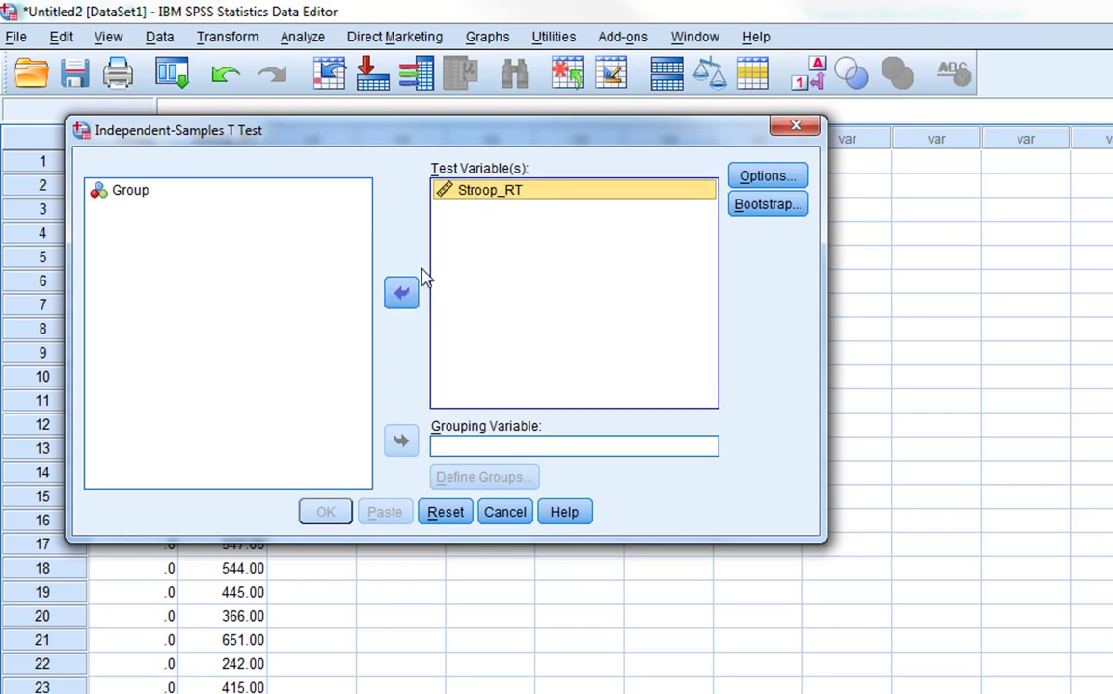
left_click(109, 186)
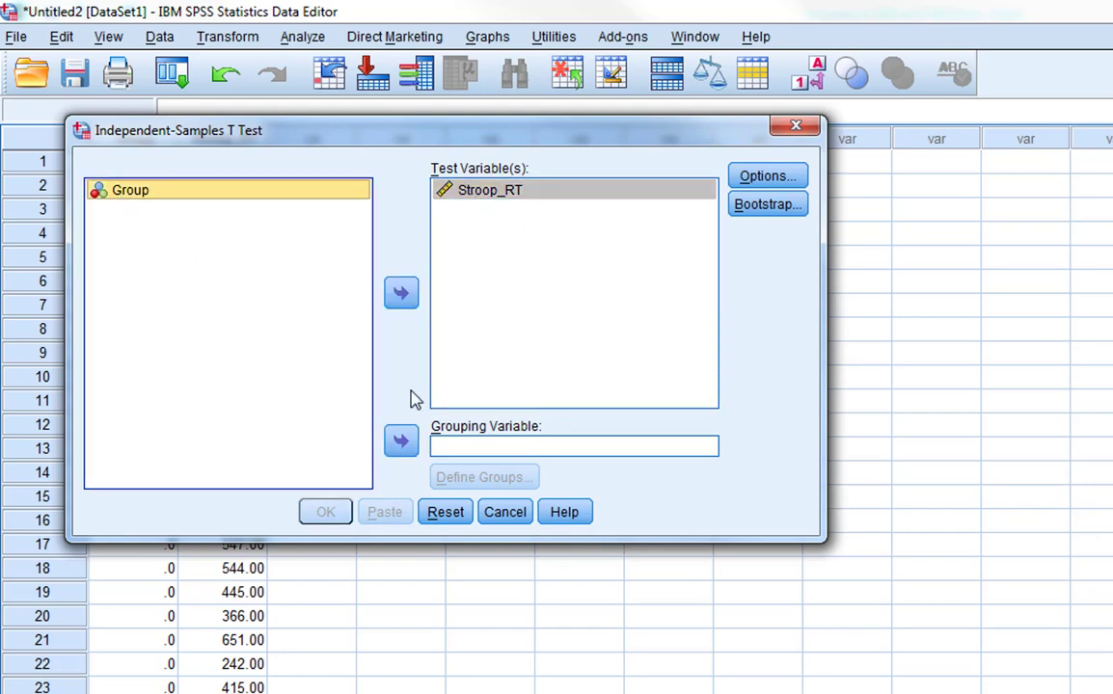
left_click(401, 441)
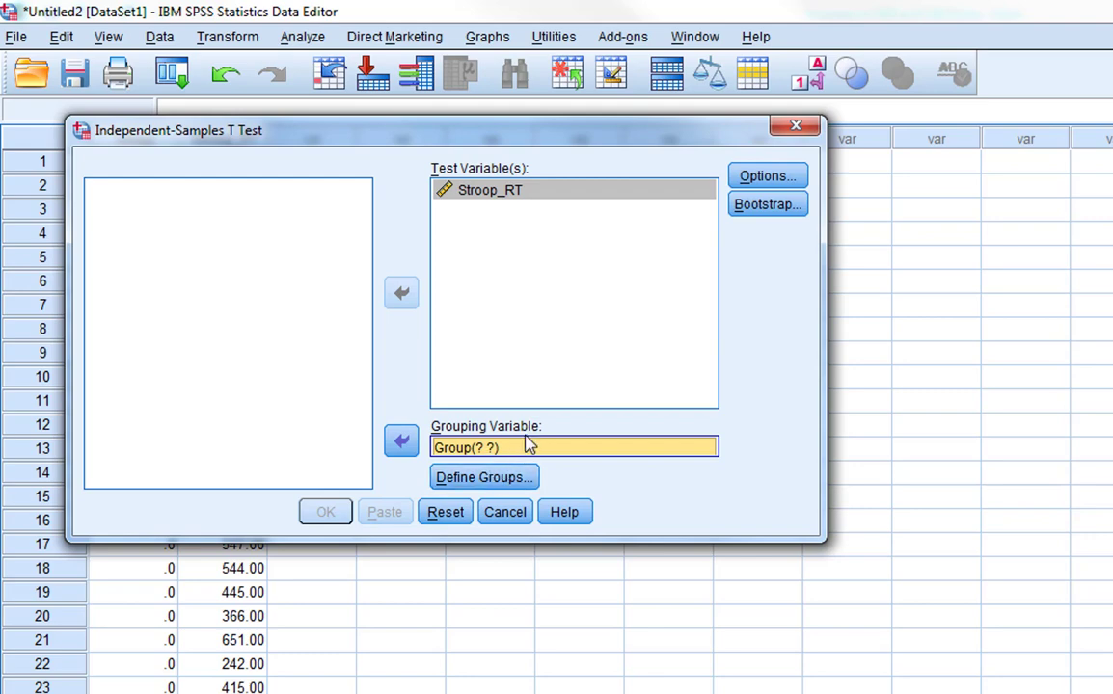
Define the Group codes as 0 and 1, then run the t-test.
left_click(508, 482)
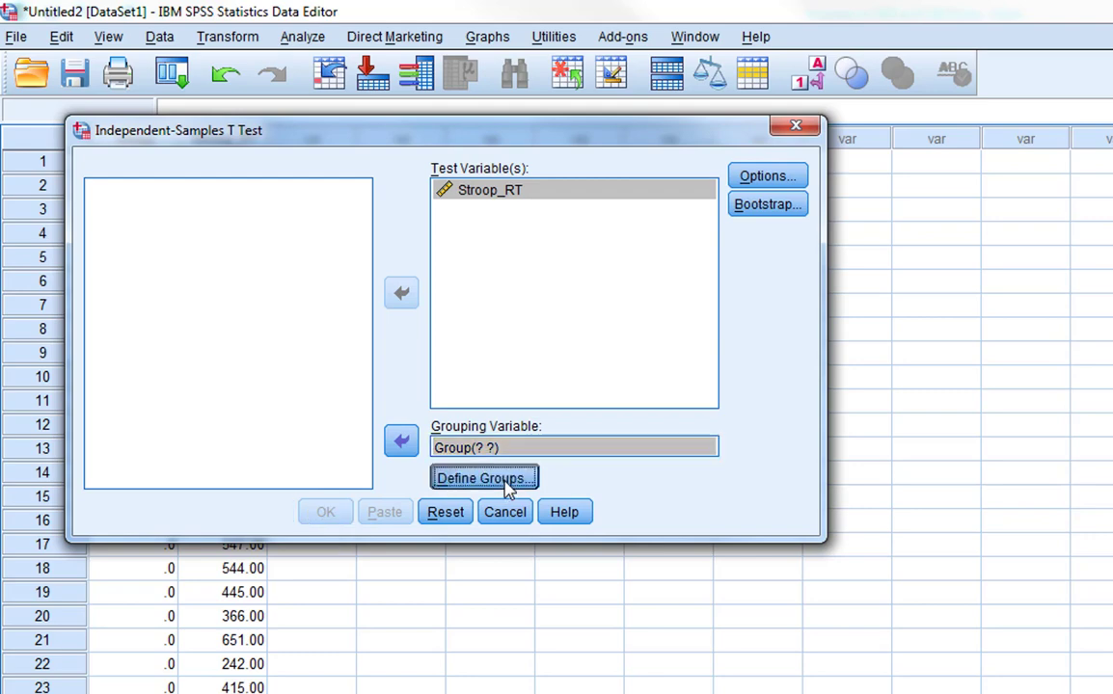
left_click_drag(881, 639, 174, 236)
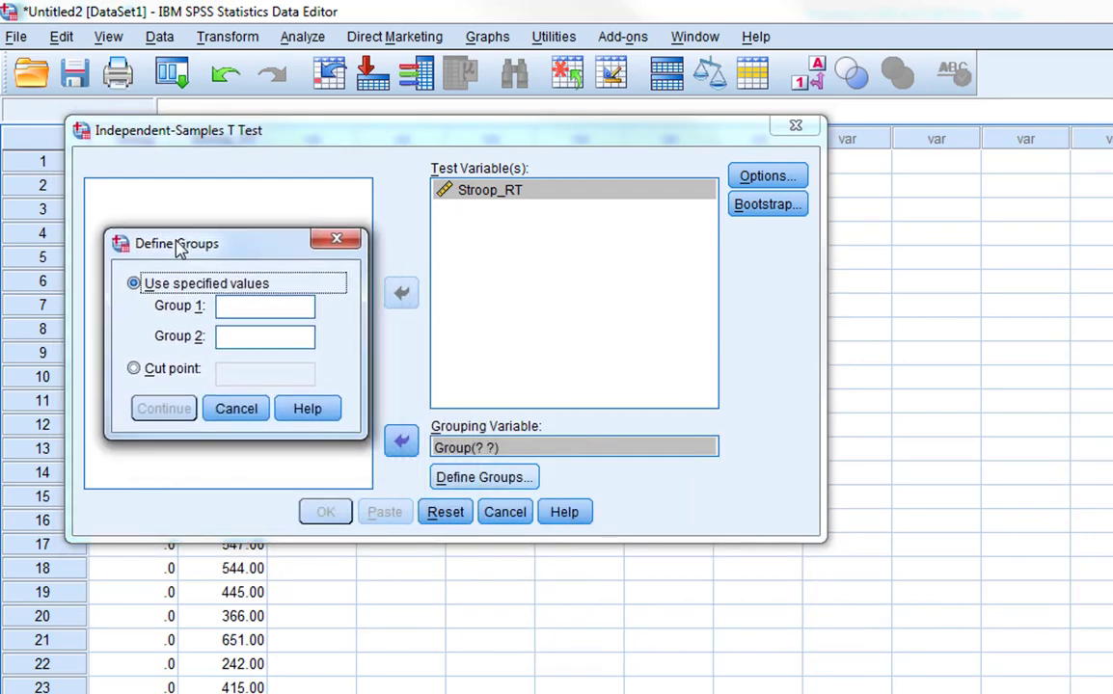
left_click(242, 308)
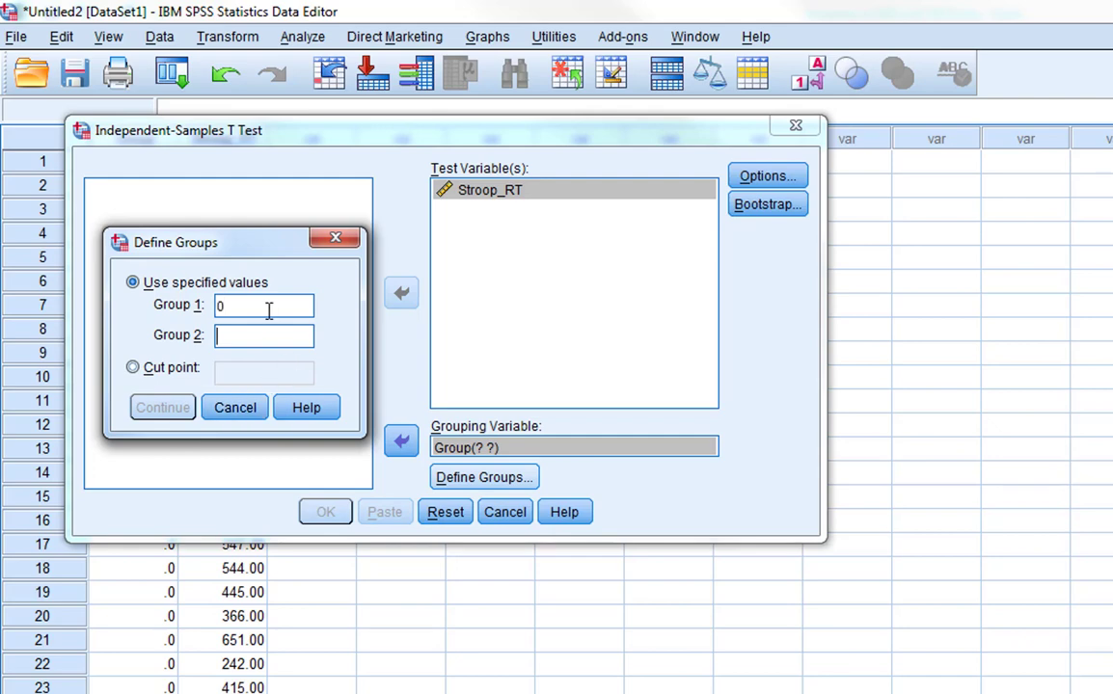
type("1")
left_click(170, 419)
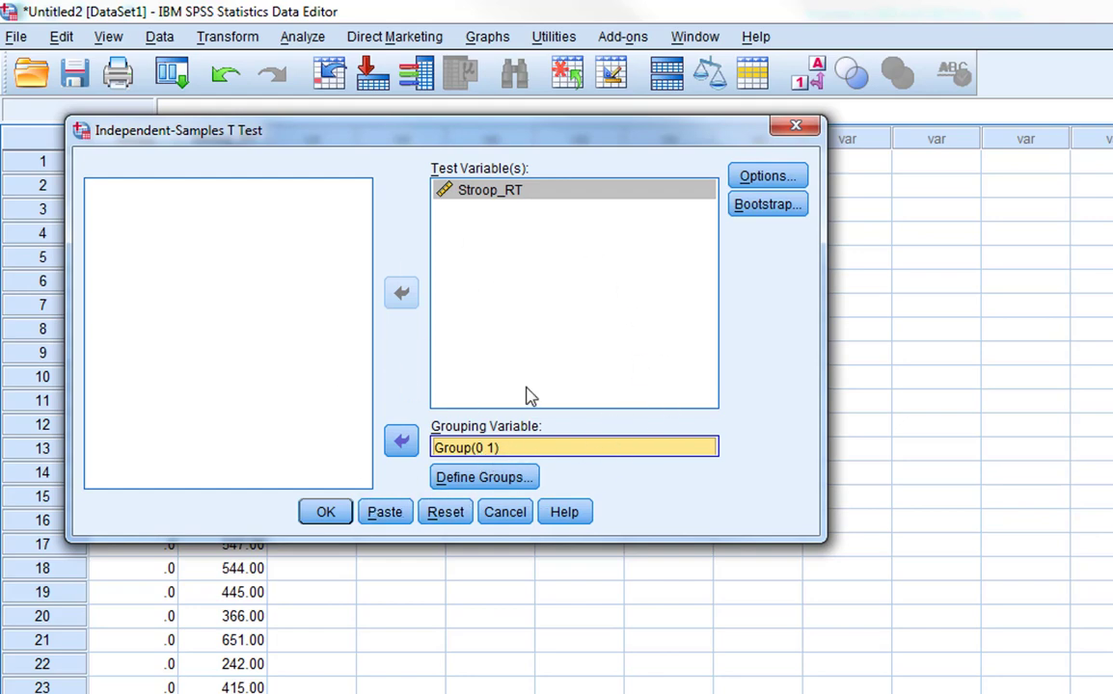
left_click(324, 512)
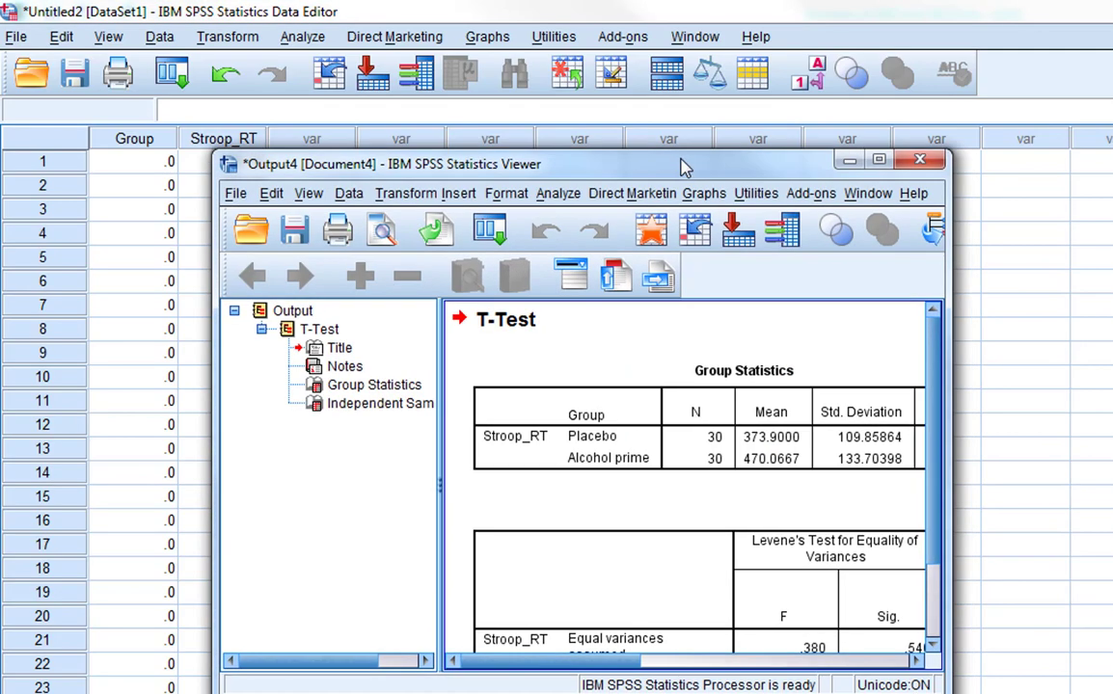
Maximize the output Viewer to show the Group Statistics and Independent Samples Test tables (t = -3.044, df 58, p = .004).
left_click_drag(683, 166, 529, 29)
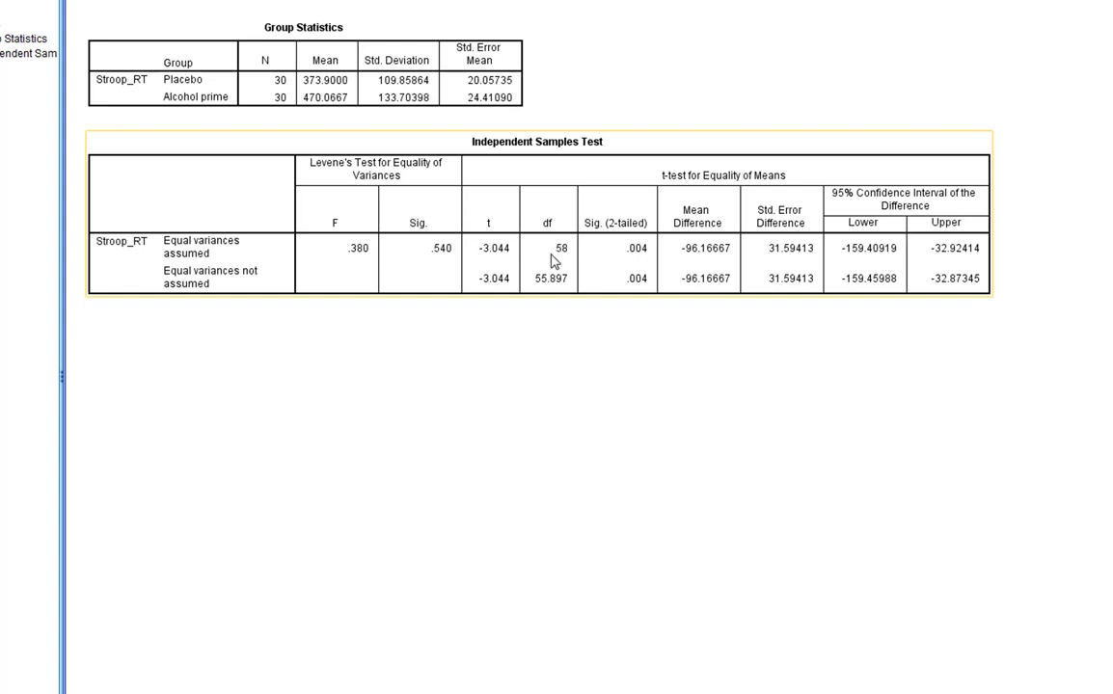
left_click(255, 92)
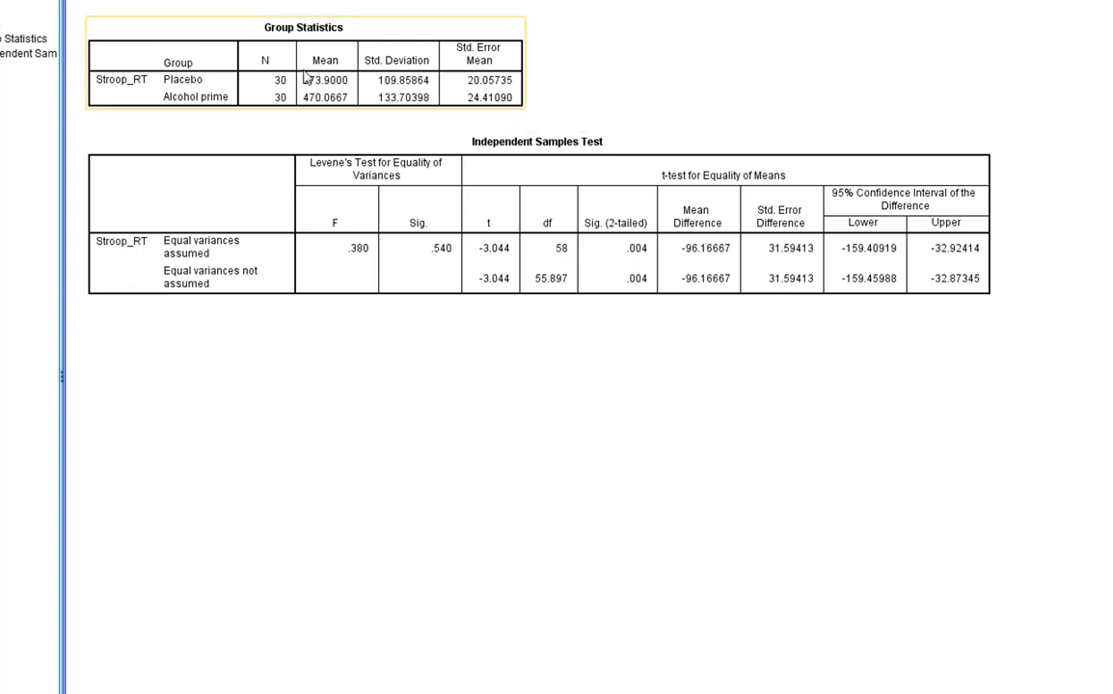
left_click(564, 146)
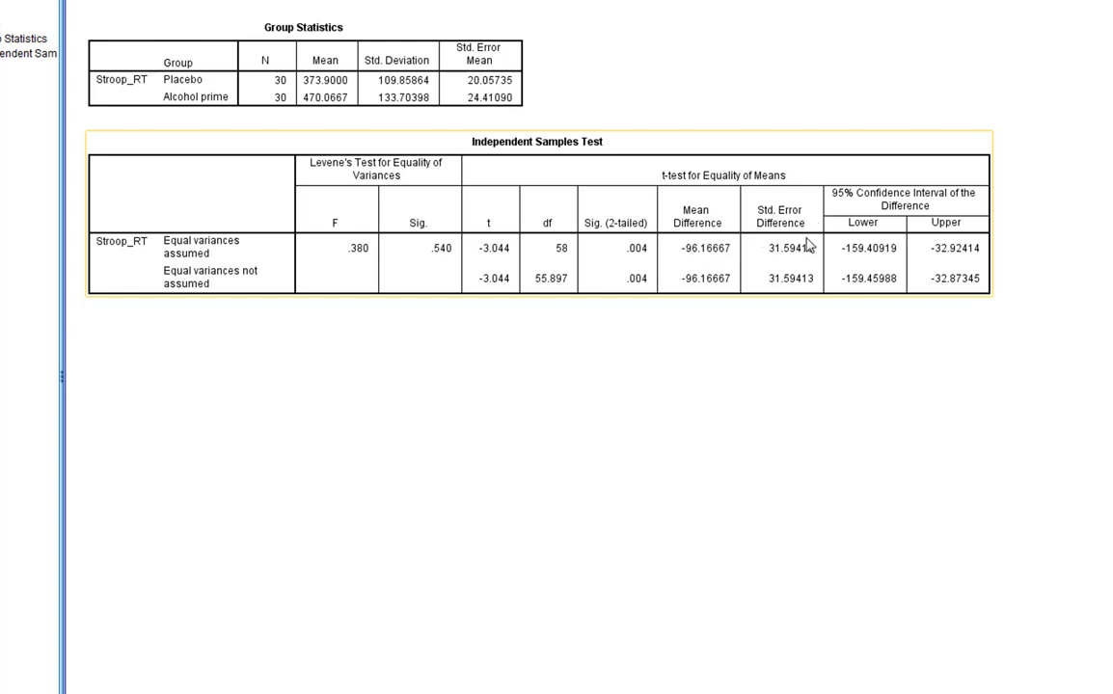
left_click(1056, 287)
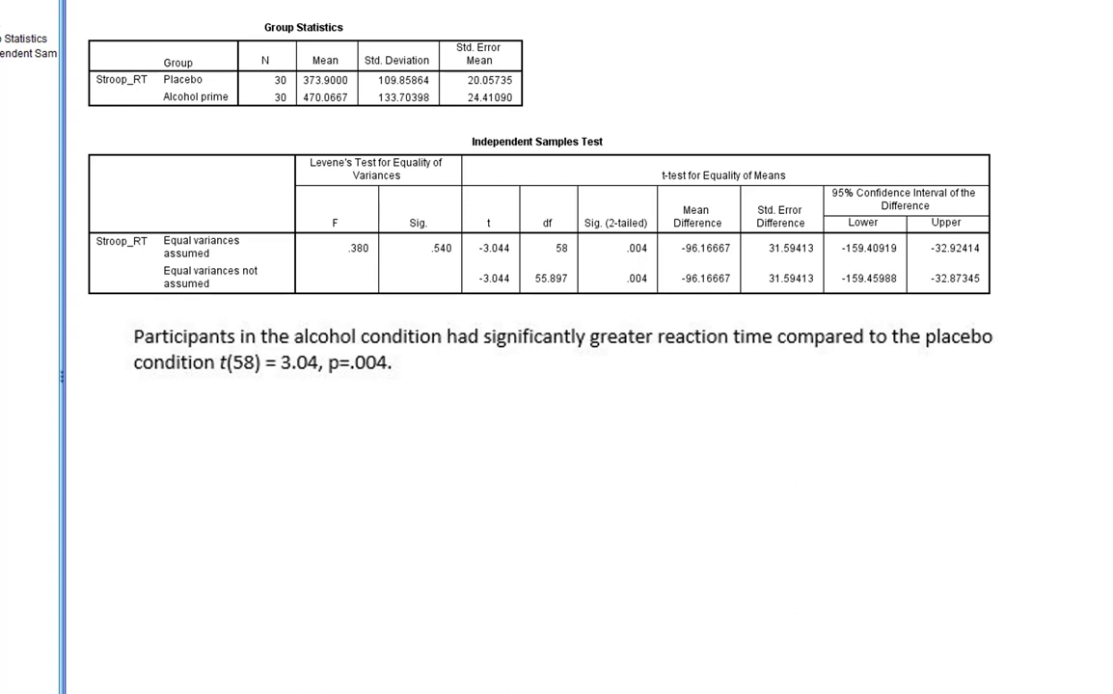
left_click(556, 225)
left_click(301, 133)
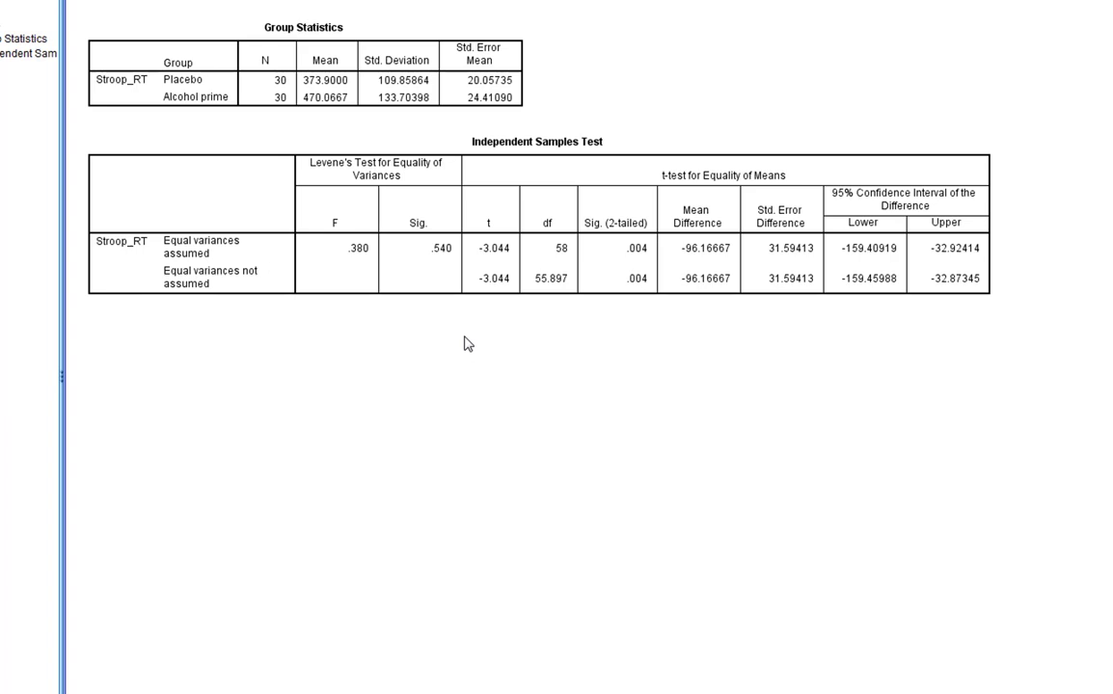
left_click(319, 92)
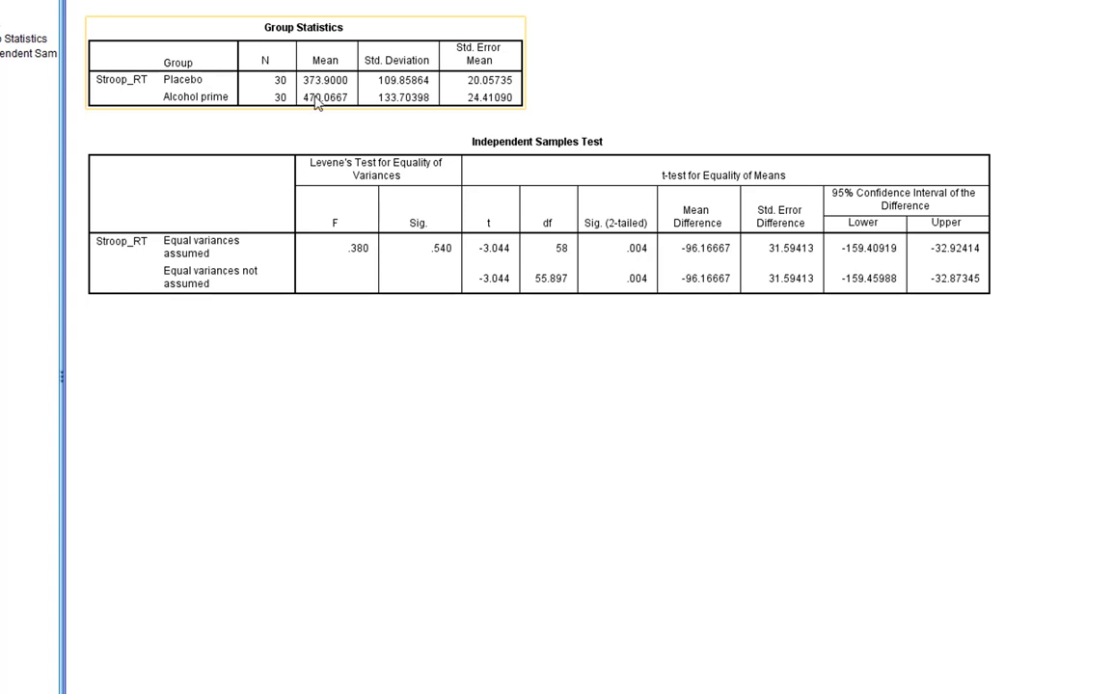
left_click(340, 422)
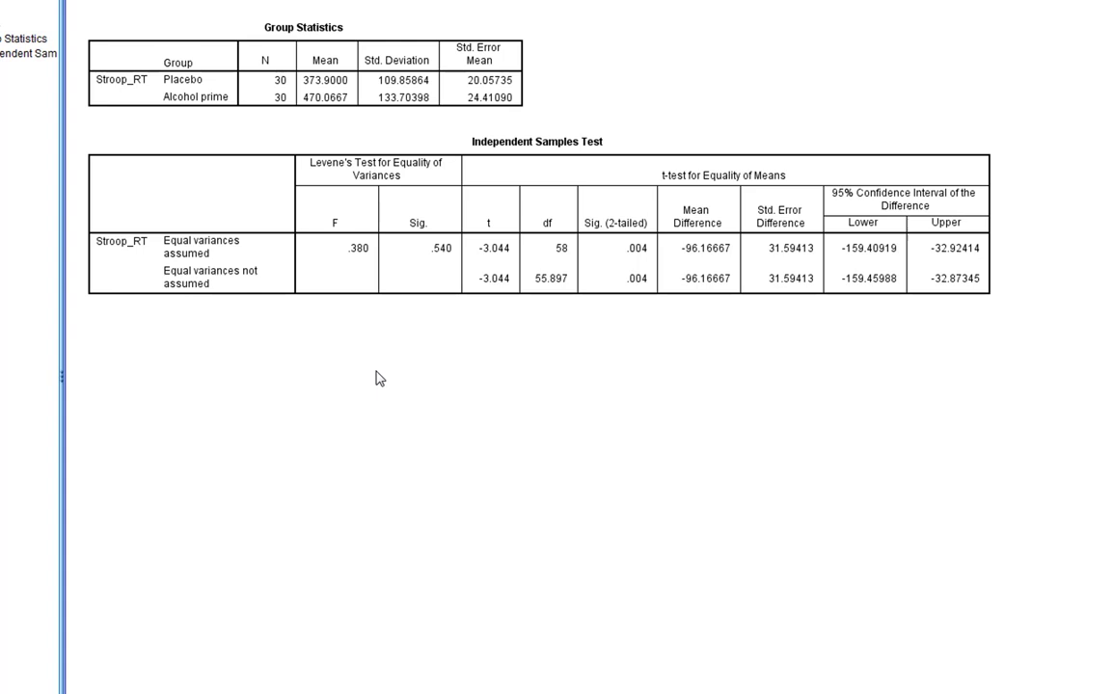
left_click(404, 280)
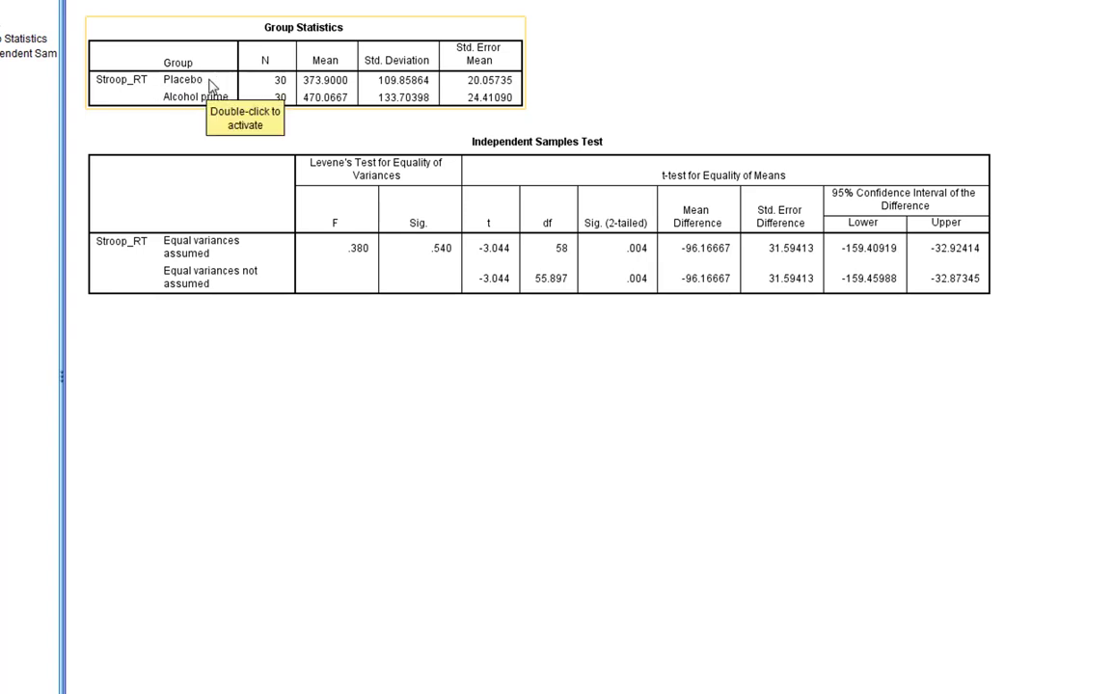
left_click(279, 194)
left_click(186, 82)
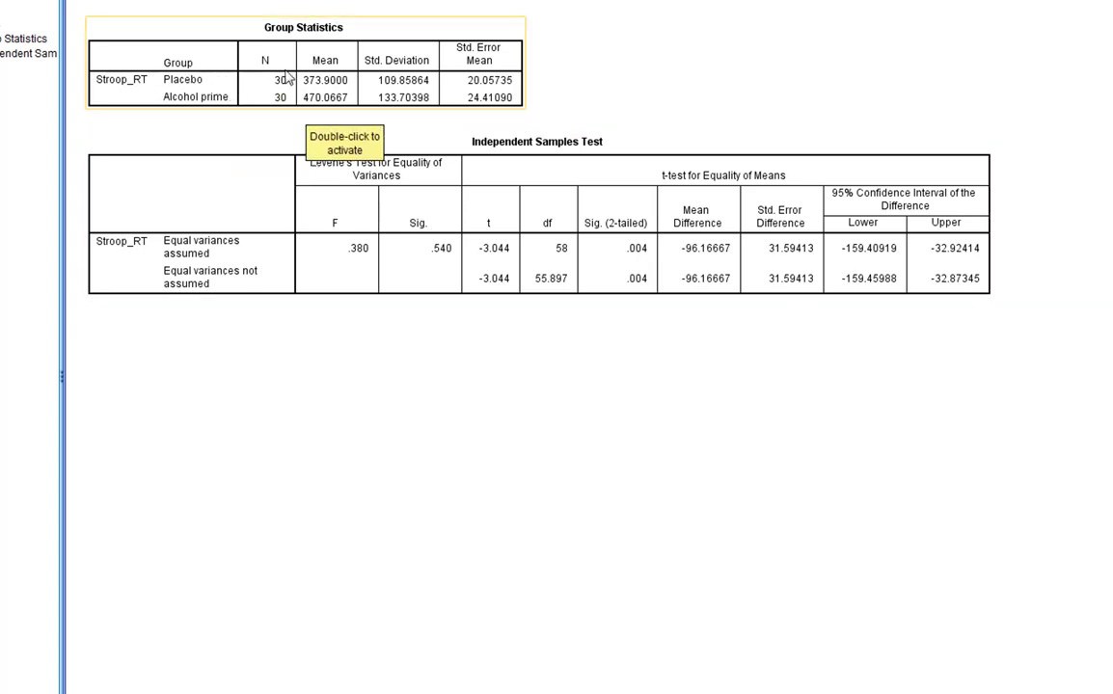
left_click(480, 303)
left_click(212, 156)
left_click(635, 87)
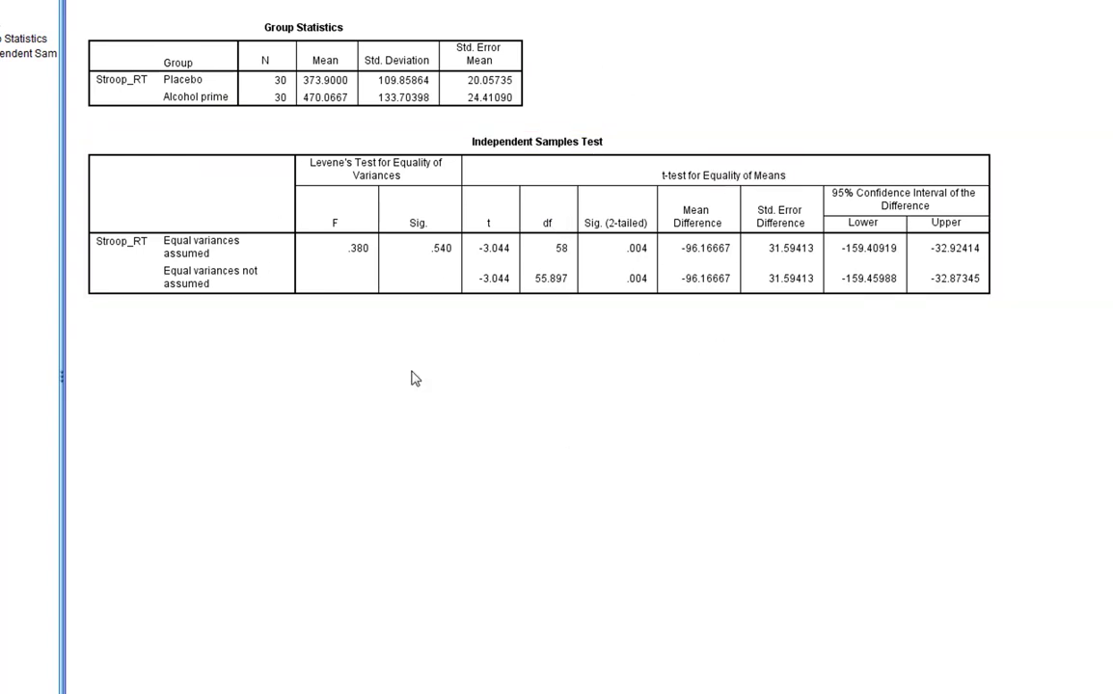
left_click(369, 263)
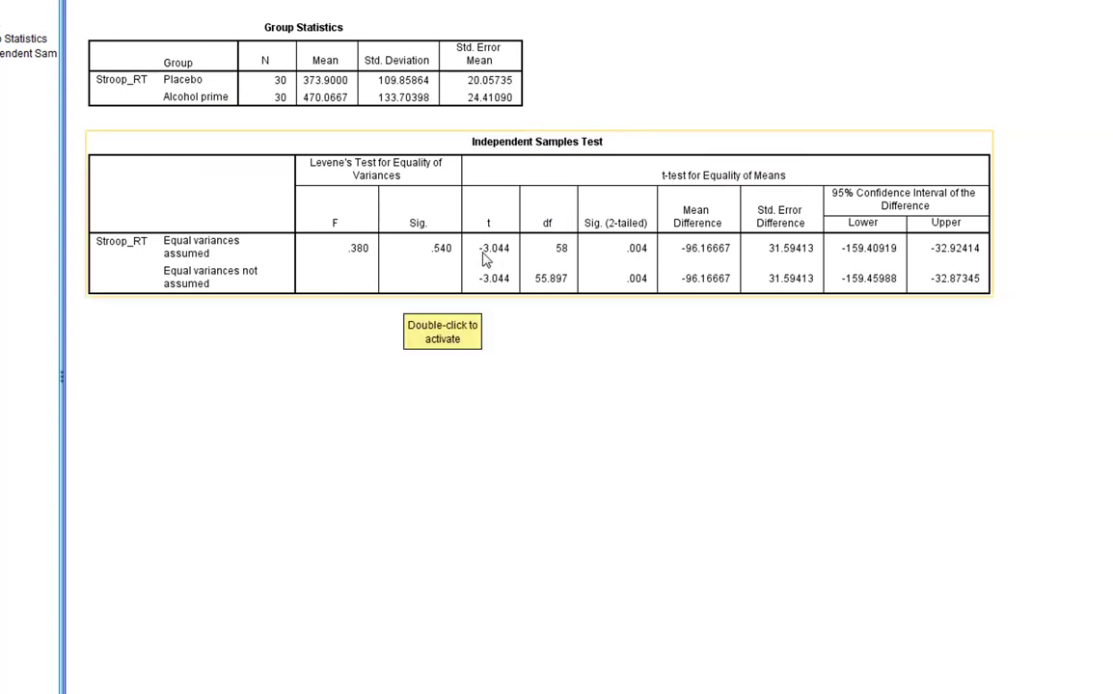
left_click(497, 392)
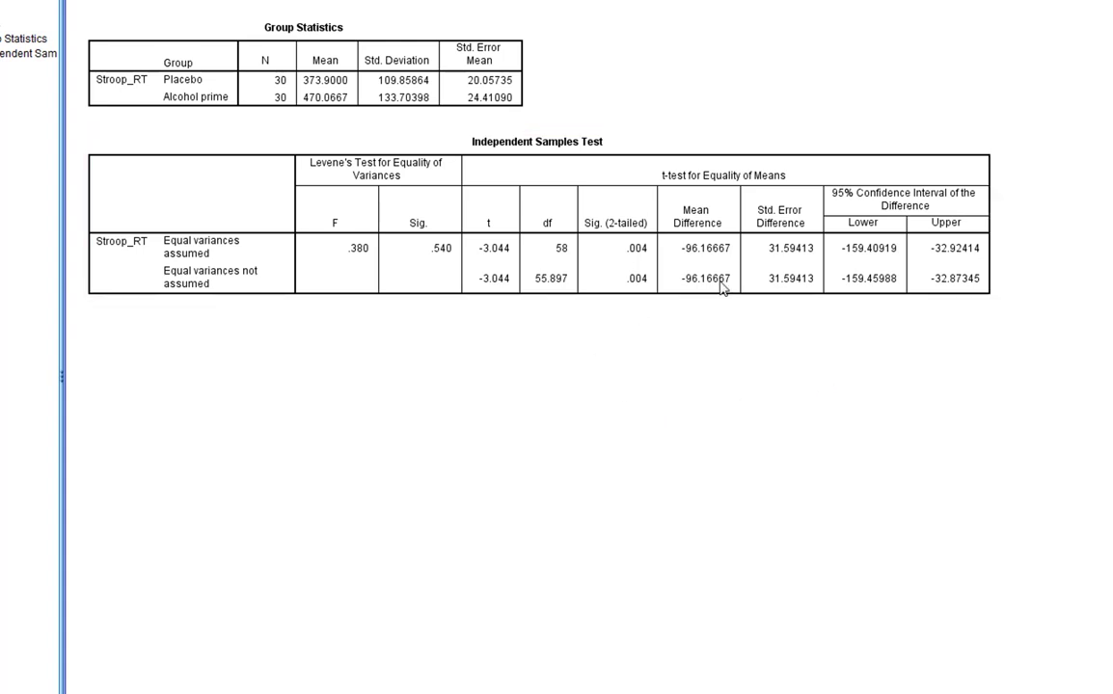
left_click(678, 297)
left_click(372, 106)
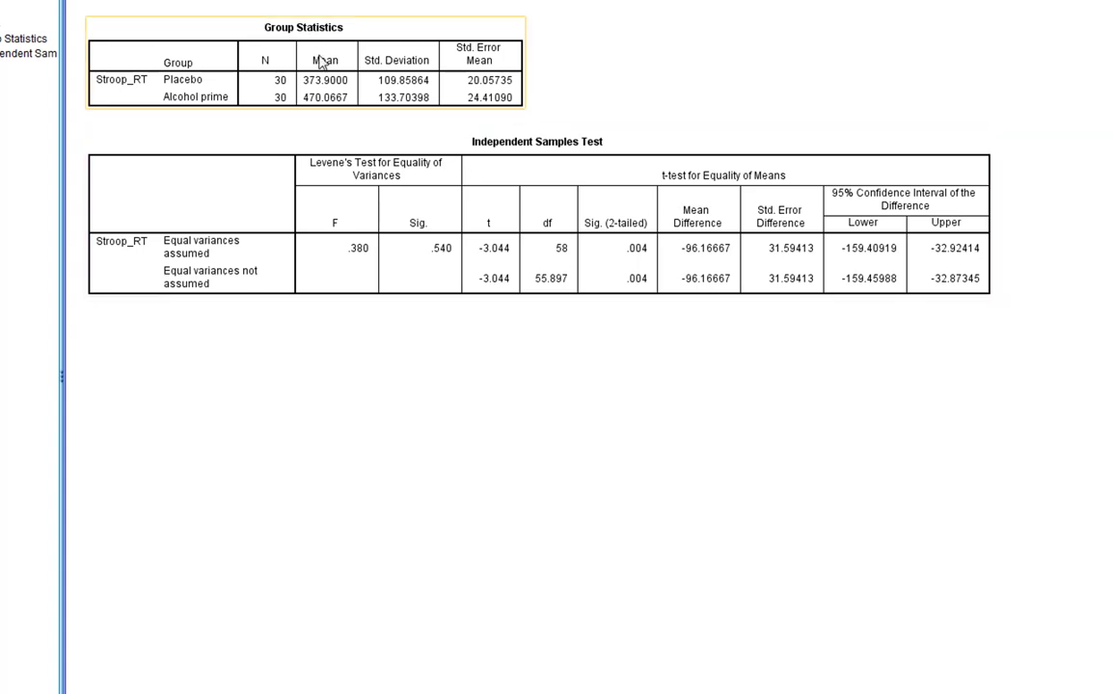
left_click(384, 237)
left_click(918, 461)
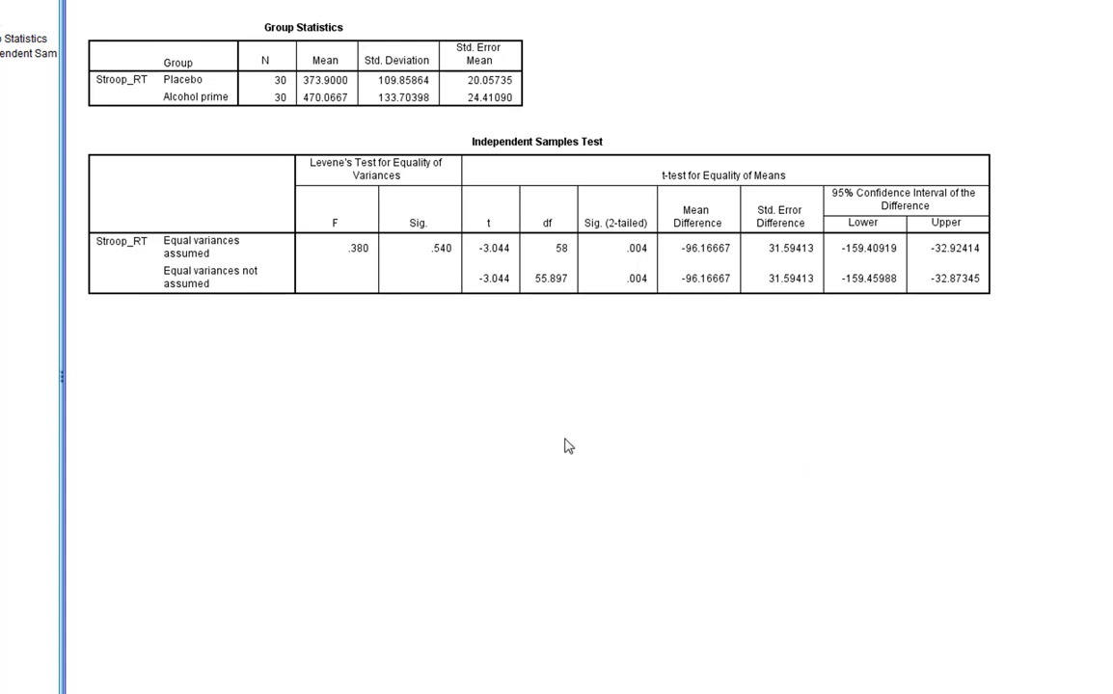
left_click(485, 259)
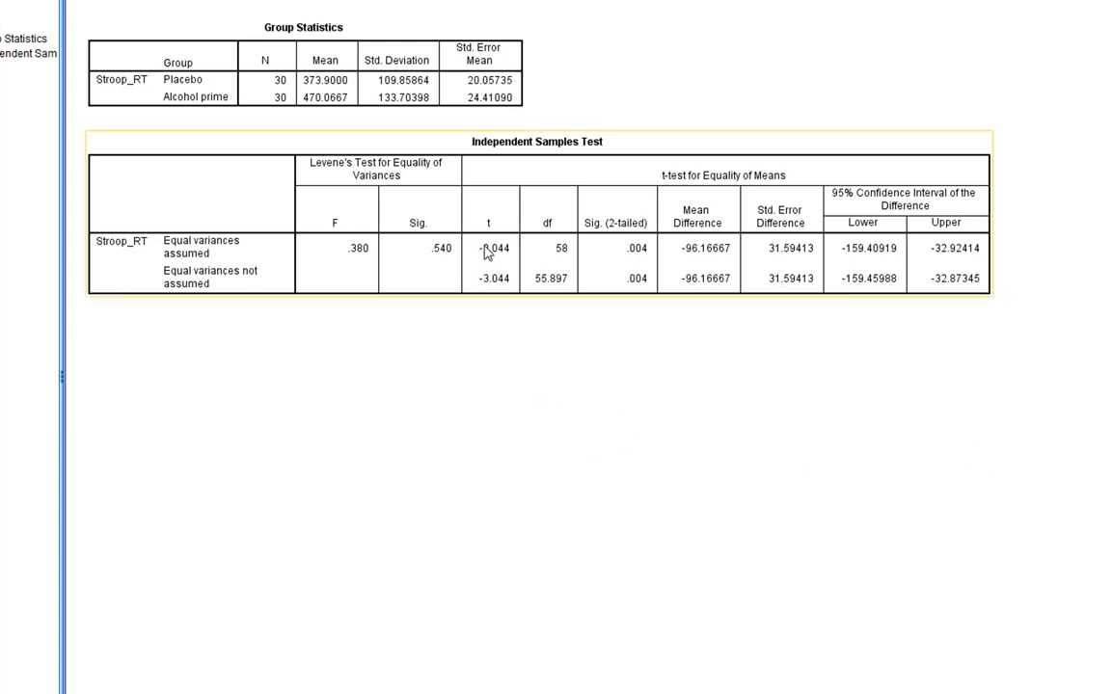
left_click(491, 357)
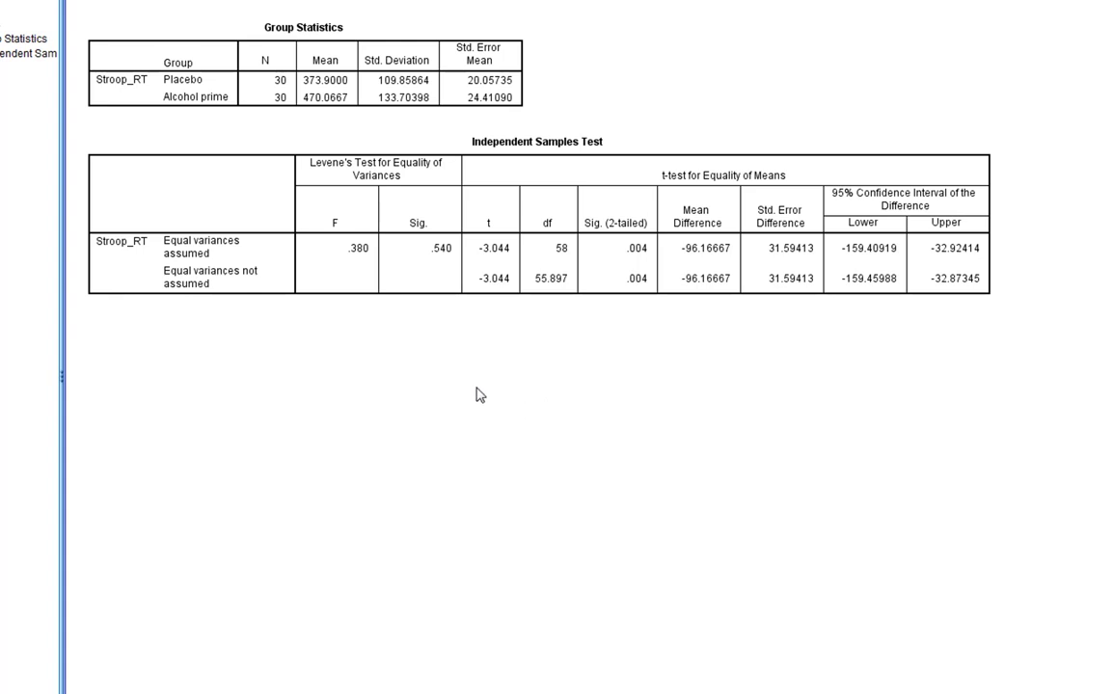
left_click(187, 232)
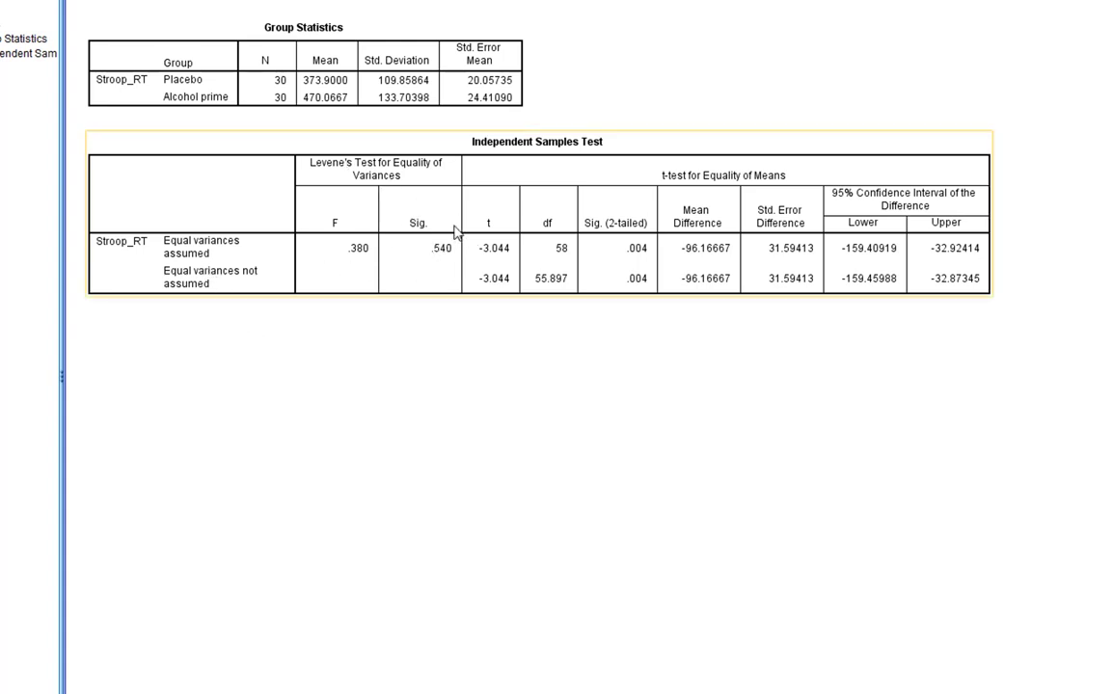
left_click(427, 409)
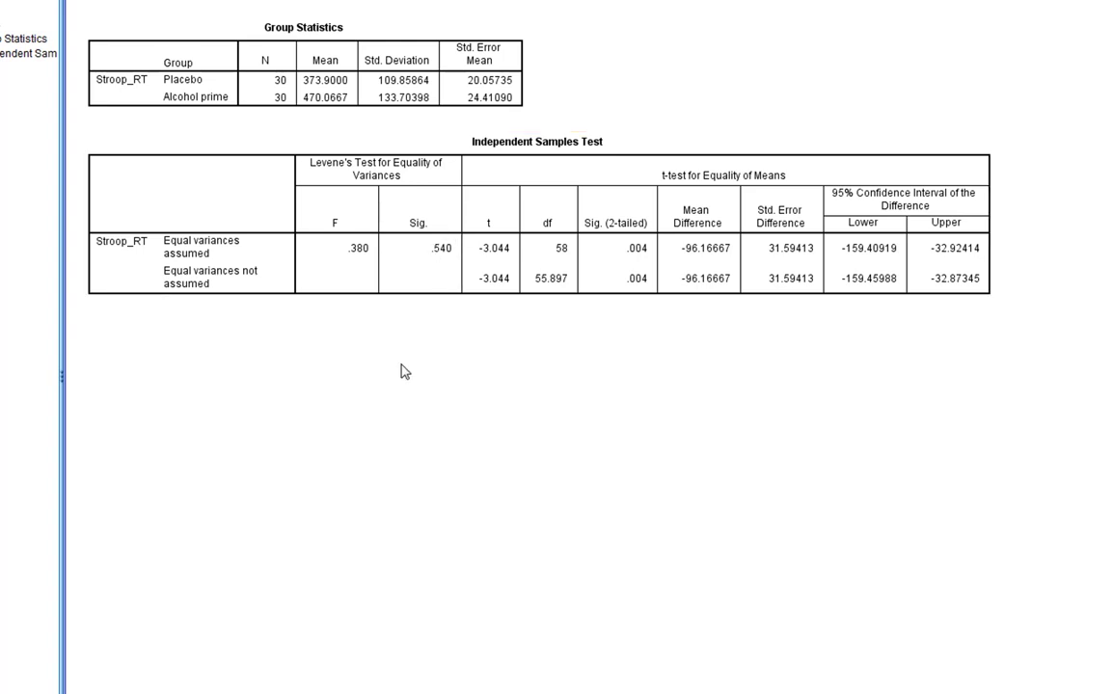
left_click(152, 270)
left_click(472, 324)
left_click(192, 270)
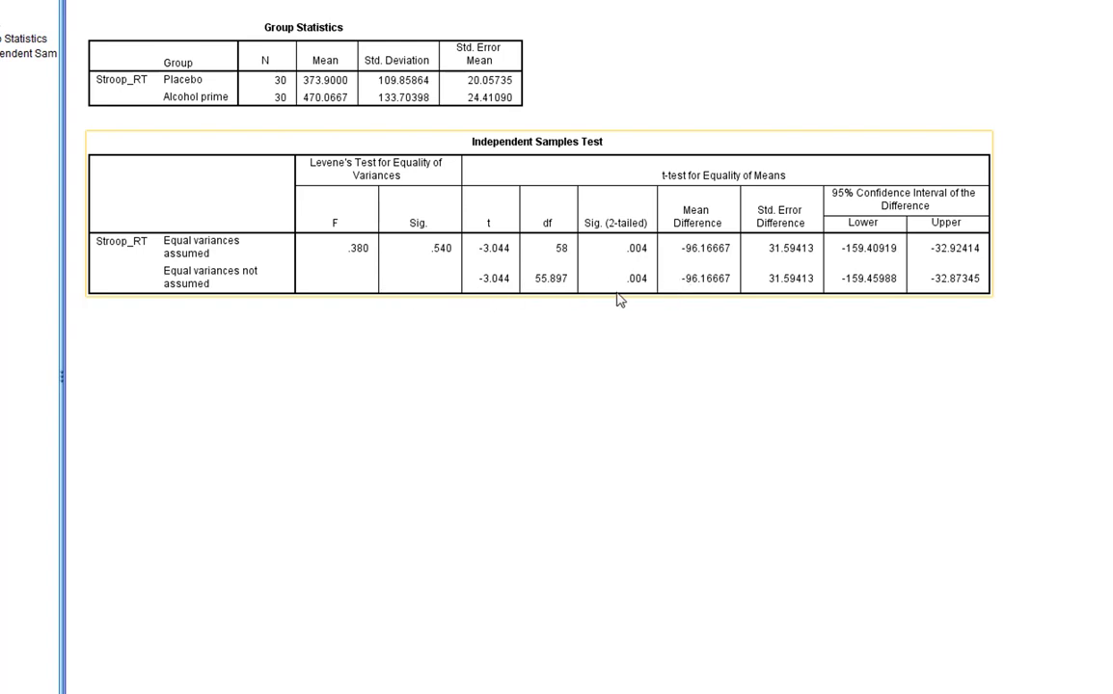
left_click(232, 316)
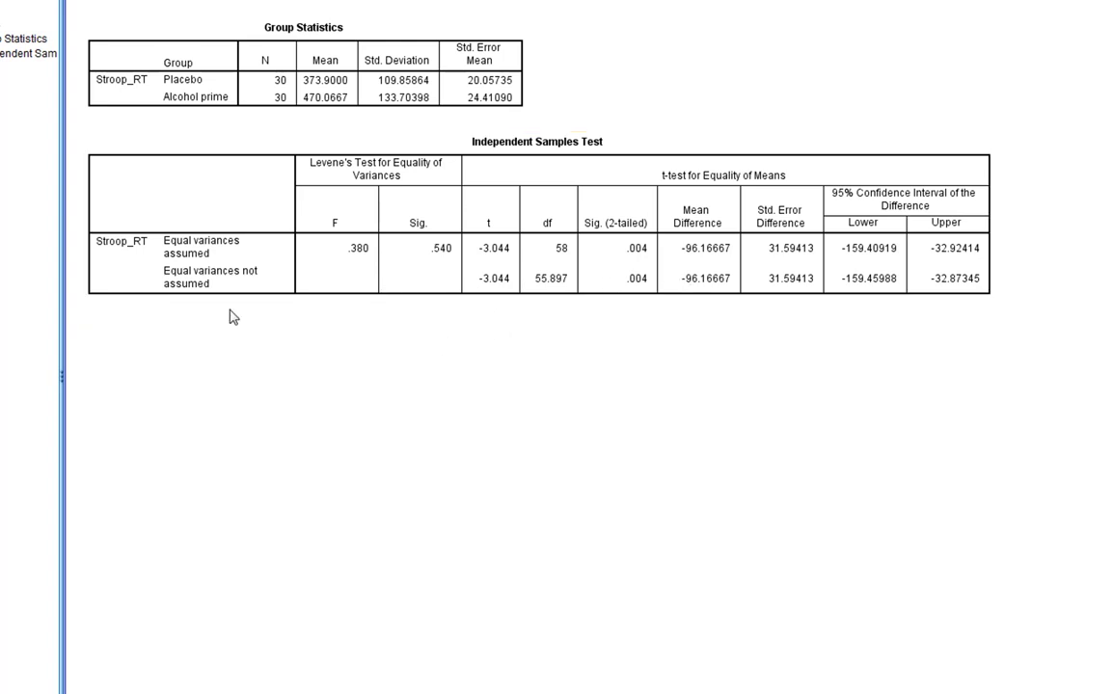